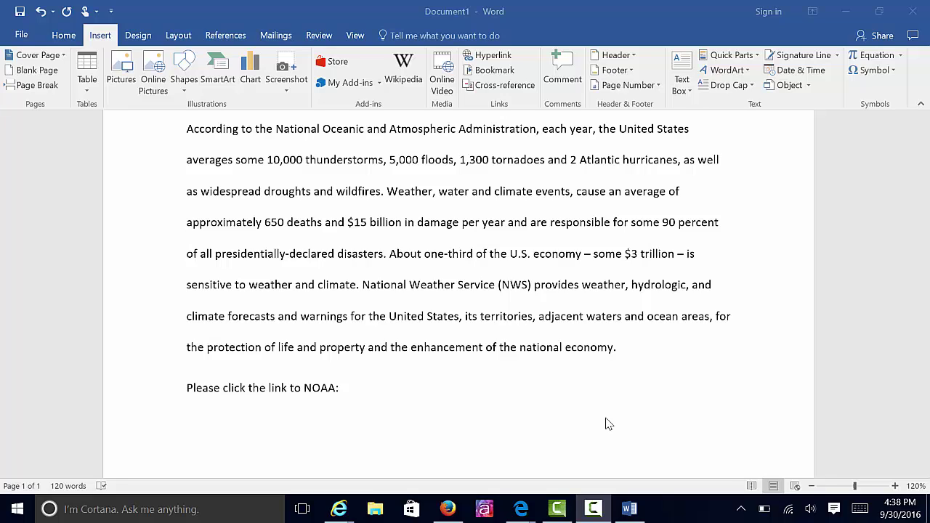
pyautogui.click(349, 392)
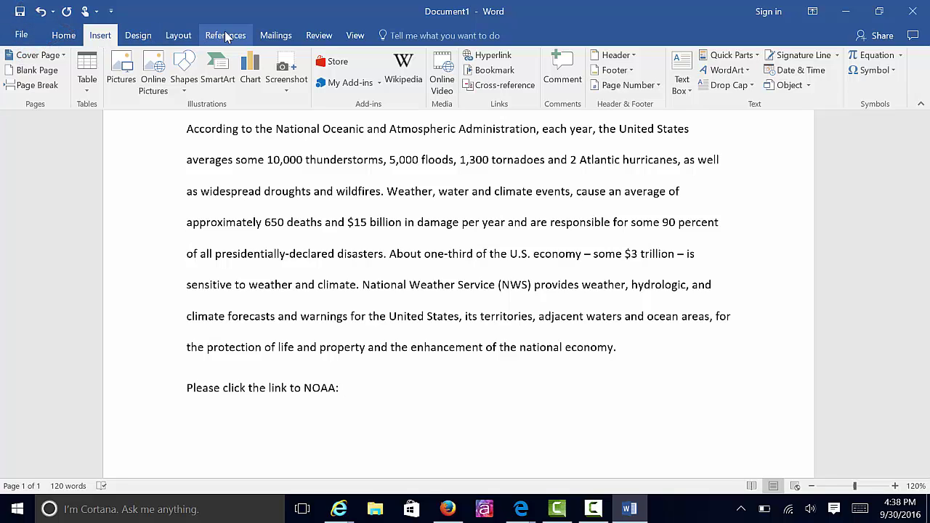
pyautogui.click(497, 61)
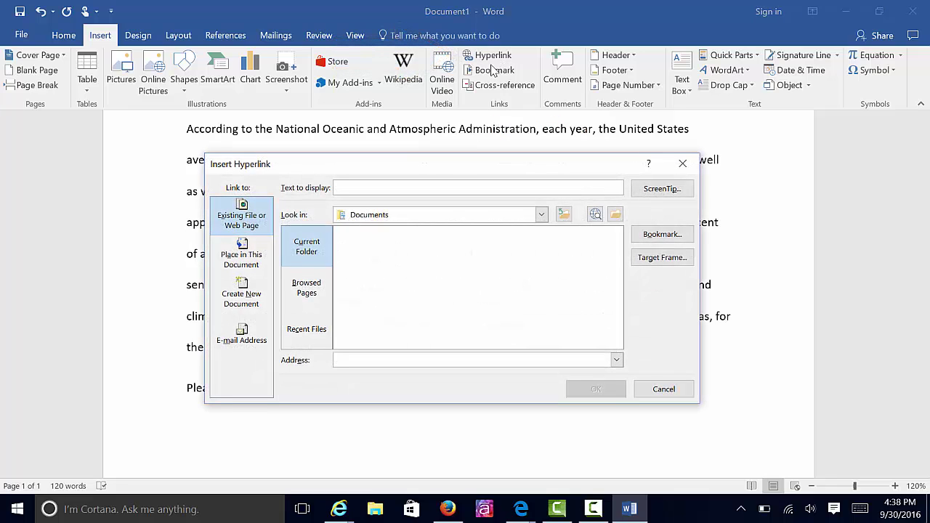
pyautogui.click(366, 188)
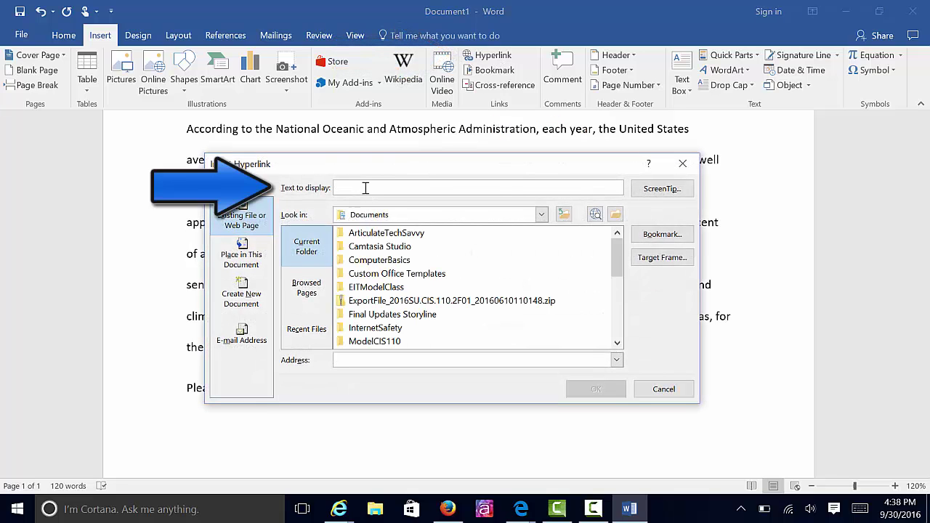
pyautogui.write('http://www.noaa.gov/weather')
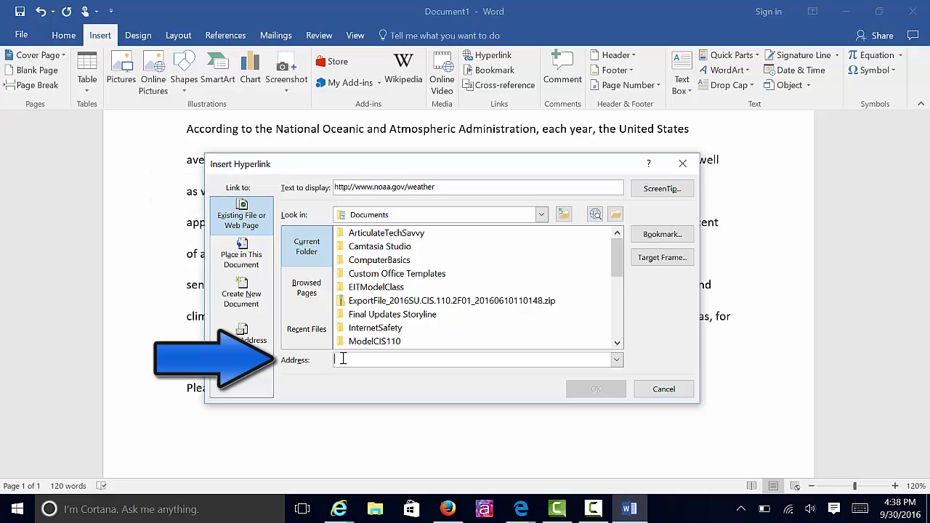
pyautogui.write('http://www.noaa.gov/weather')
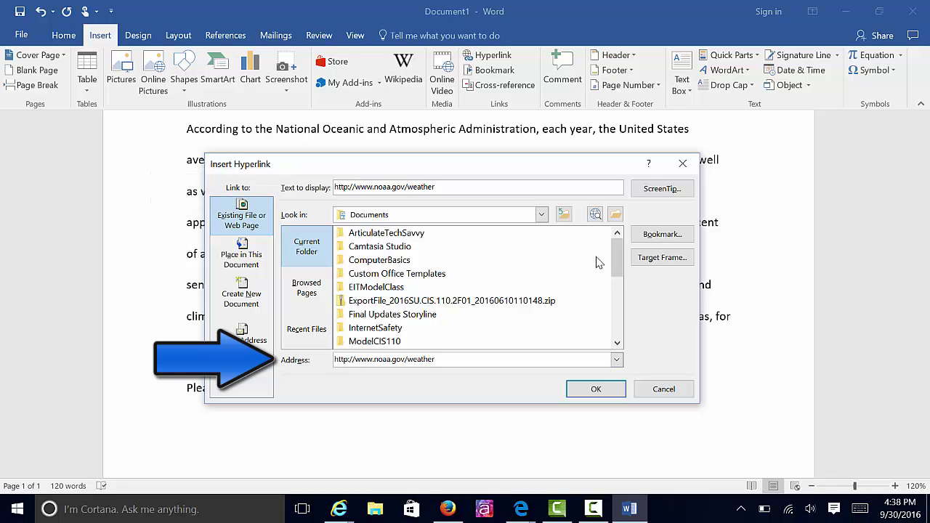
pyautogui.click(658, 191)
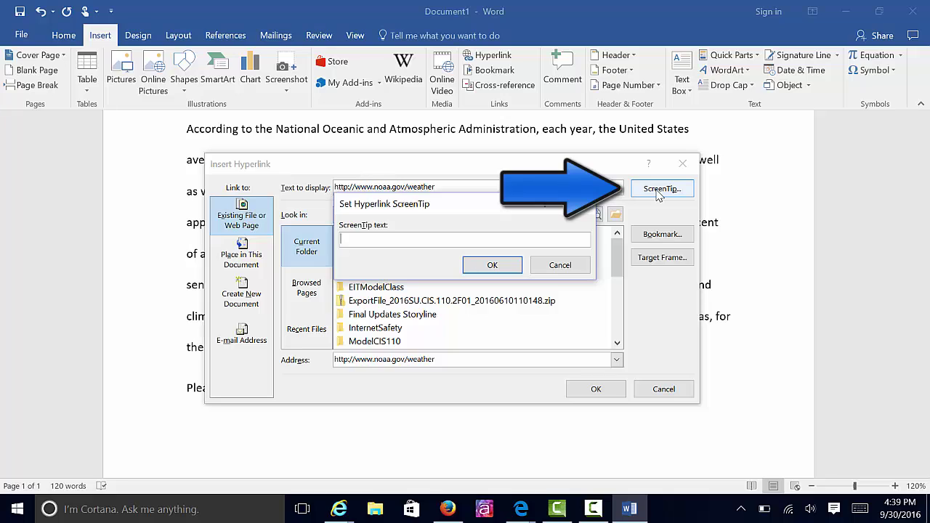
pyautogui.write('National ')
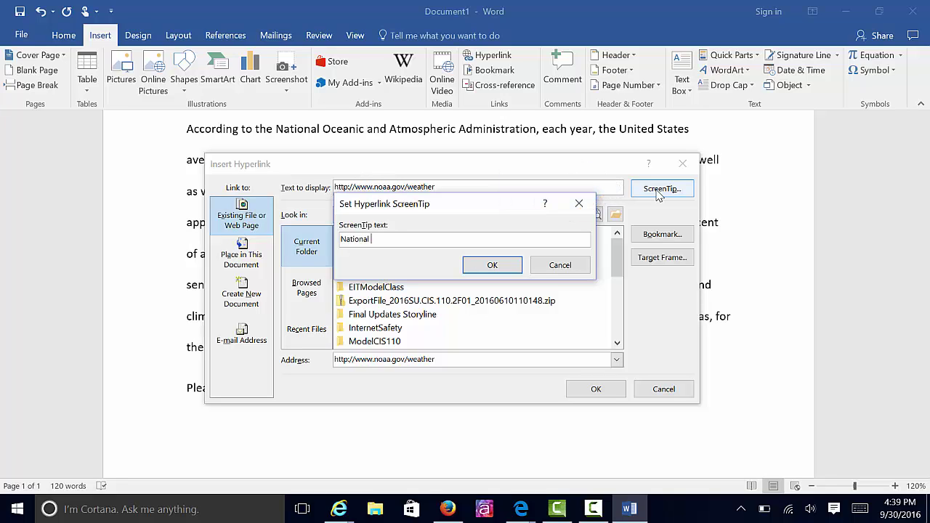
pyautogui.write('Oceanic and Atmospheric A')
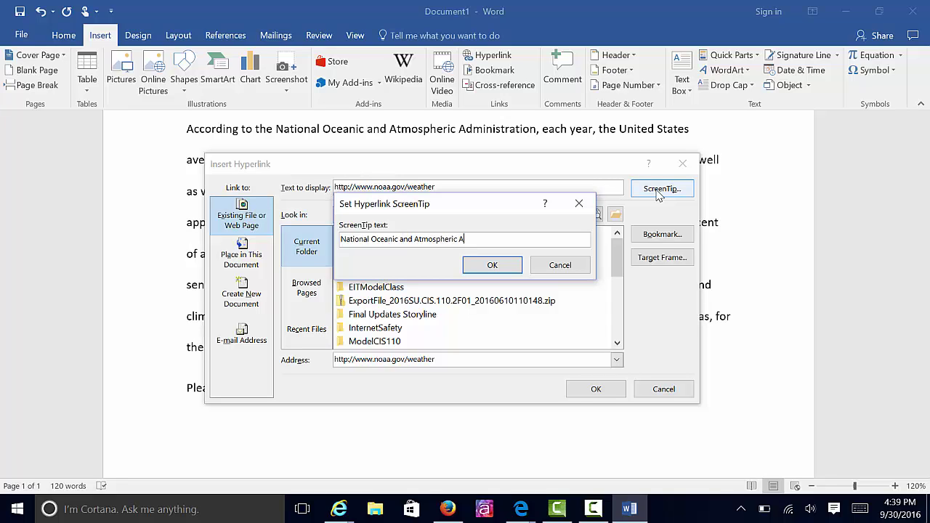
pyautogui.write('dministration Site')
pyautogui.click(491, 266)
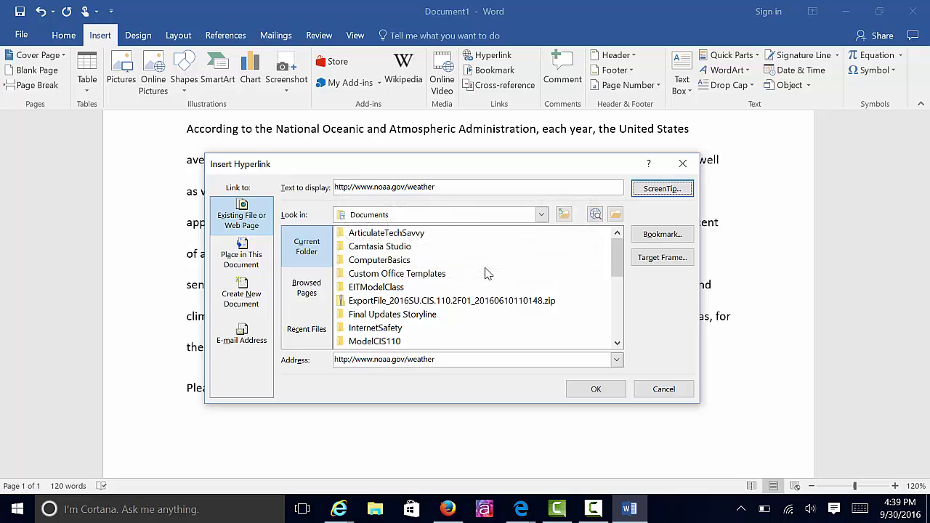
pyautogui.click(596, 389)
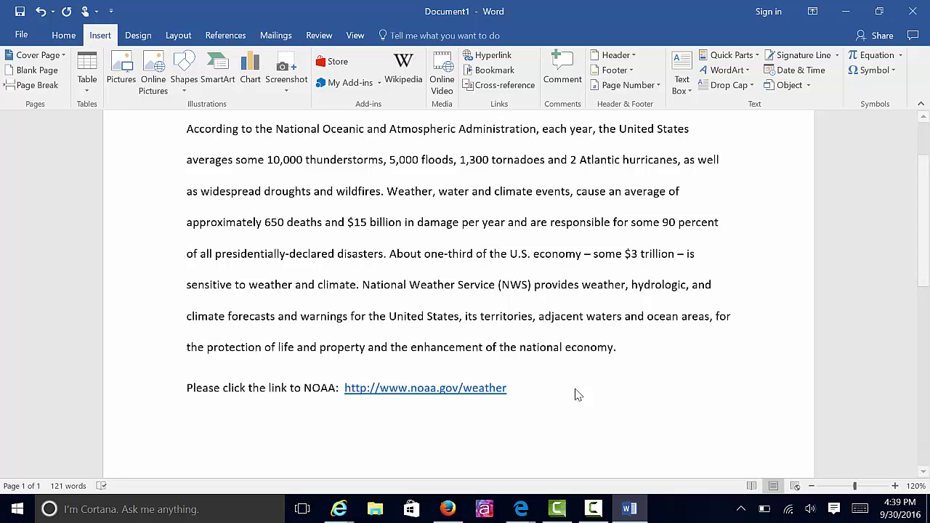
# Type '(opens in a new window)' after the NOAA link and start a new paragraph.
pyautogui.write('(')
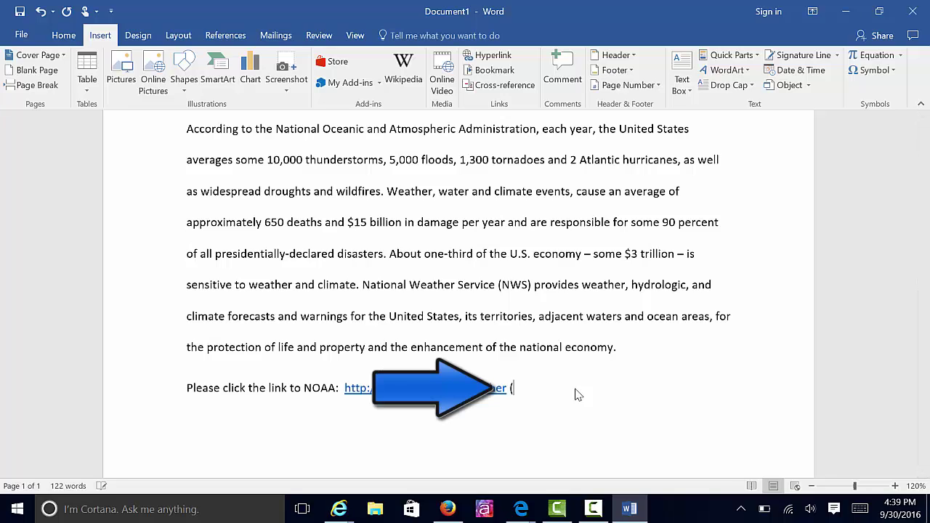
pyautogui.write('opens in a new window)')
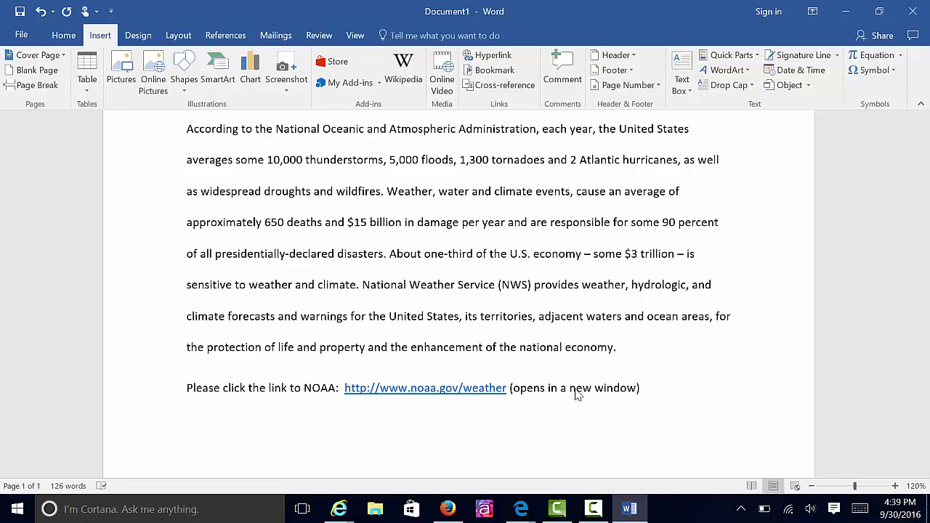
pyautogui.press('Return')
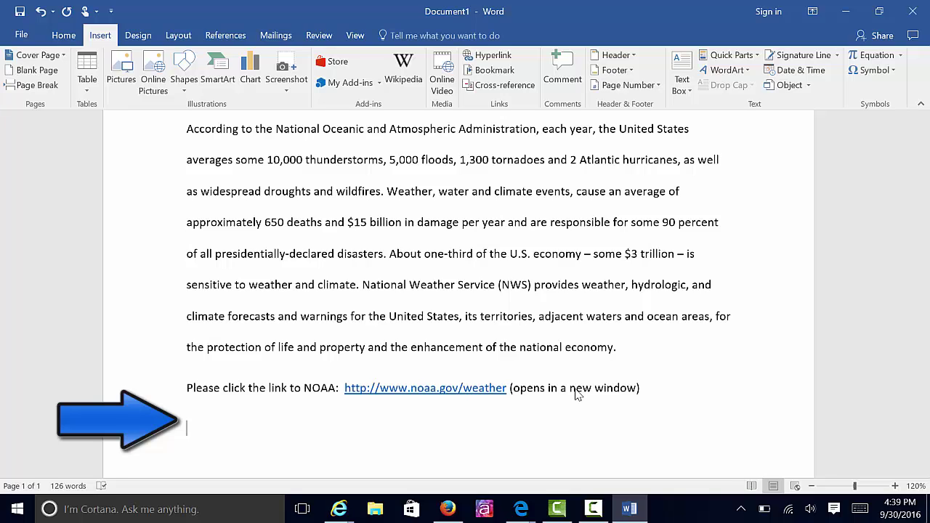
# Type 'National Oceanic and Atmospheric Administration' on the new line and select it.
pyautogui.write('National Oc')
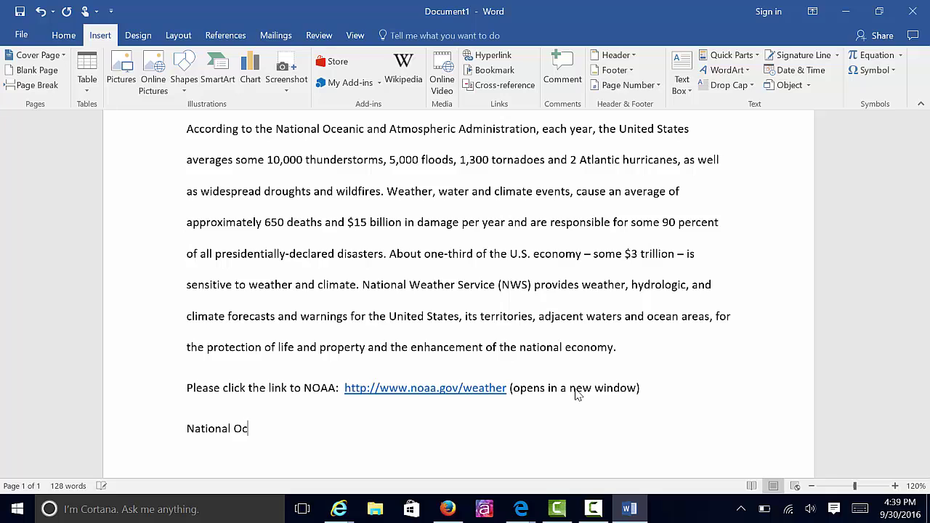
pyautogui.write('eanic and Atmospheric ')
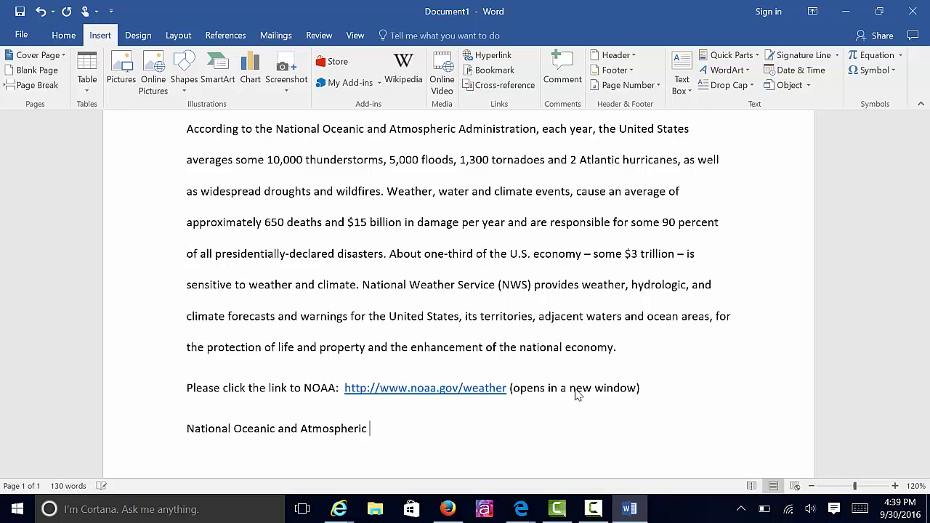
pyautogui.write('Administration')
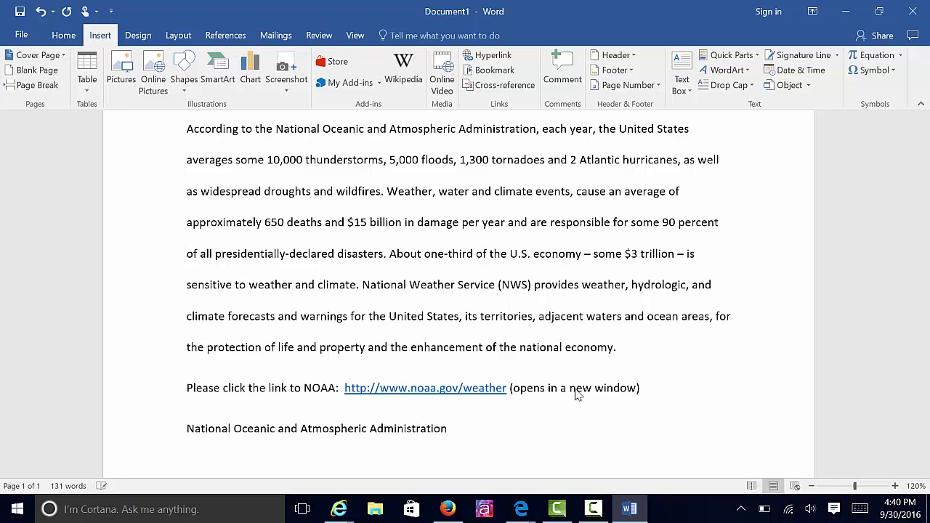
pyautogui.moveTo(455, 430); pyautogui.dragTo(210, 437)
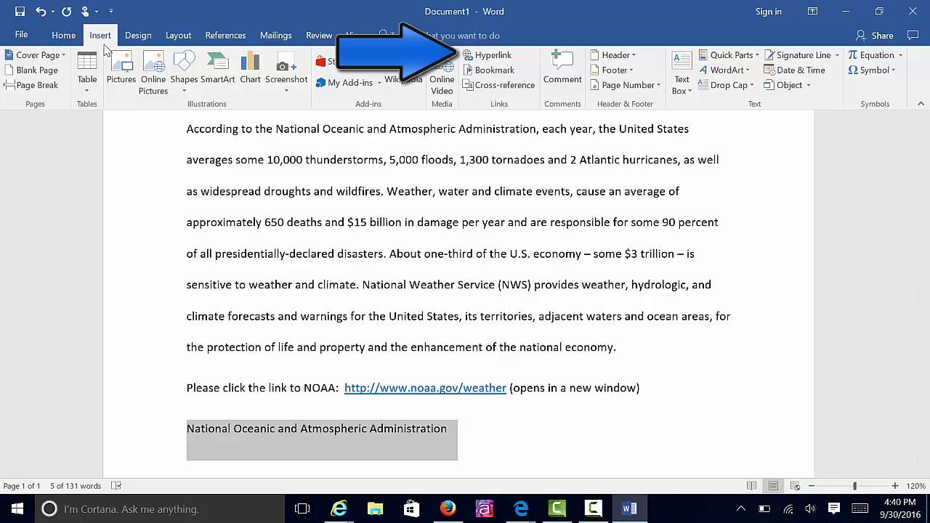
pyautogui.click(487, 61)
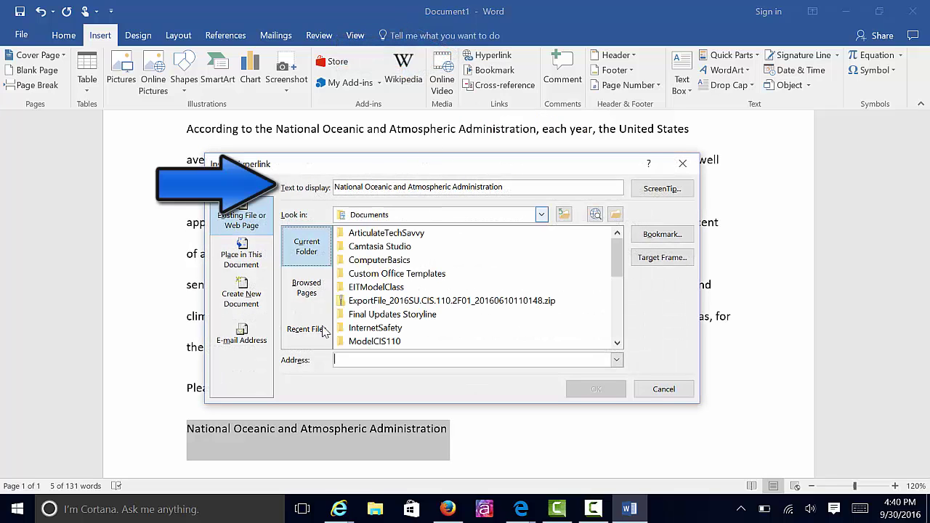
pyautogui.click(339, 359)
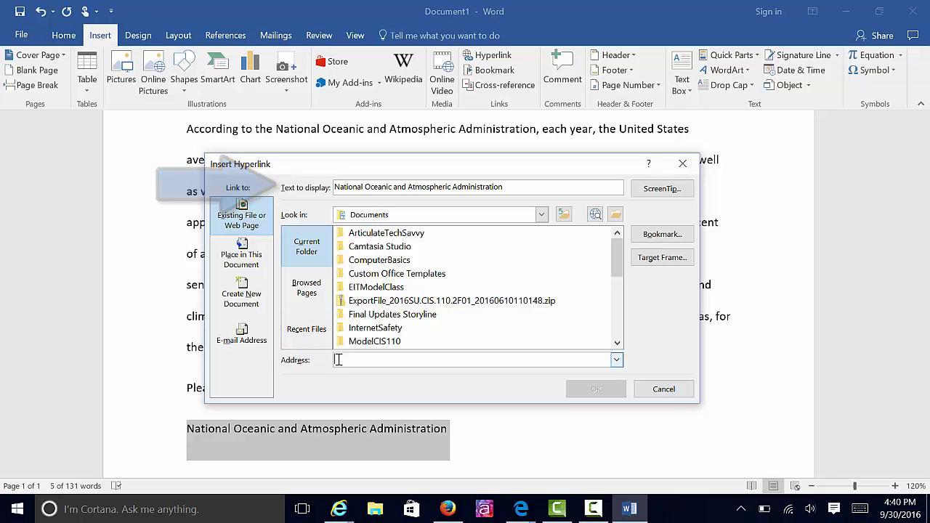
pyautogui.write('http://www.noaa.gov/weather')
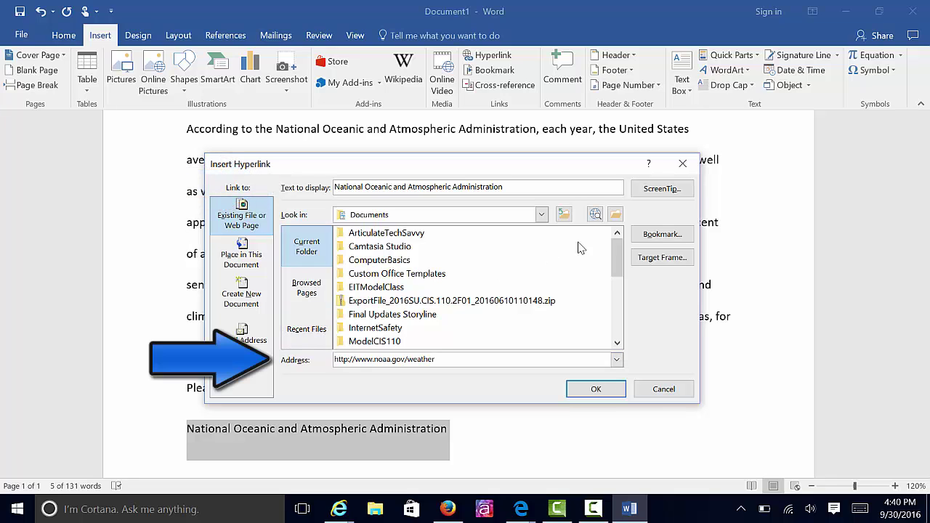
pyautogui.click(670, 190)
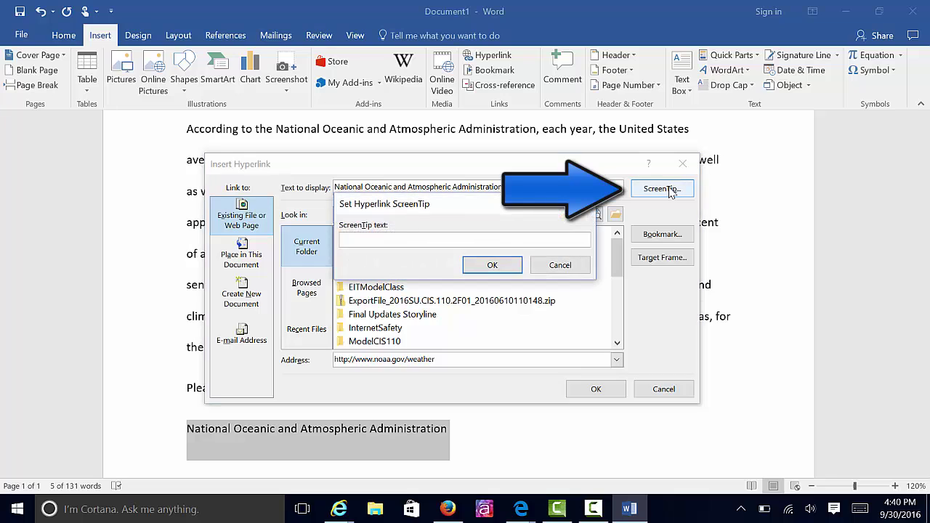
pyautogui.write('National Ocean')
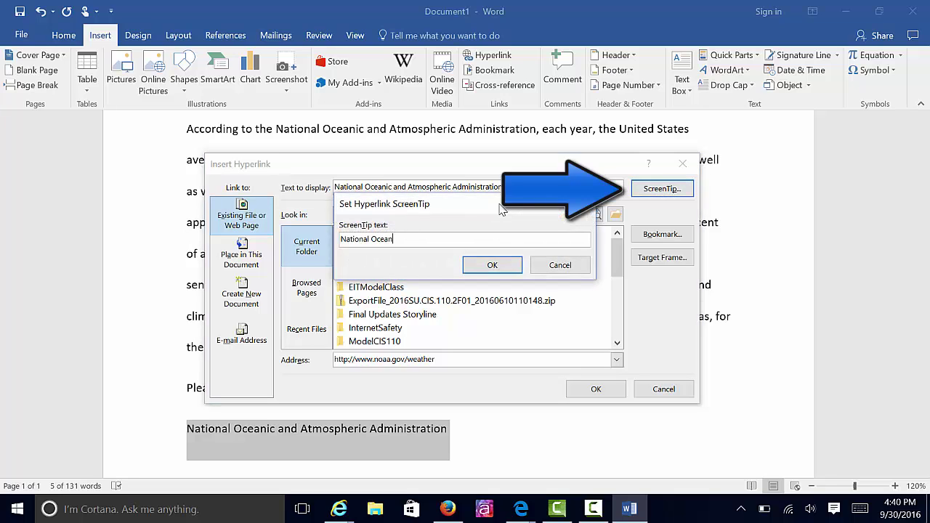
pyautogui.write('ic and Atmosph')
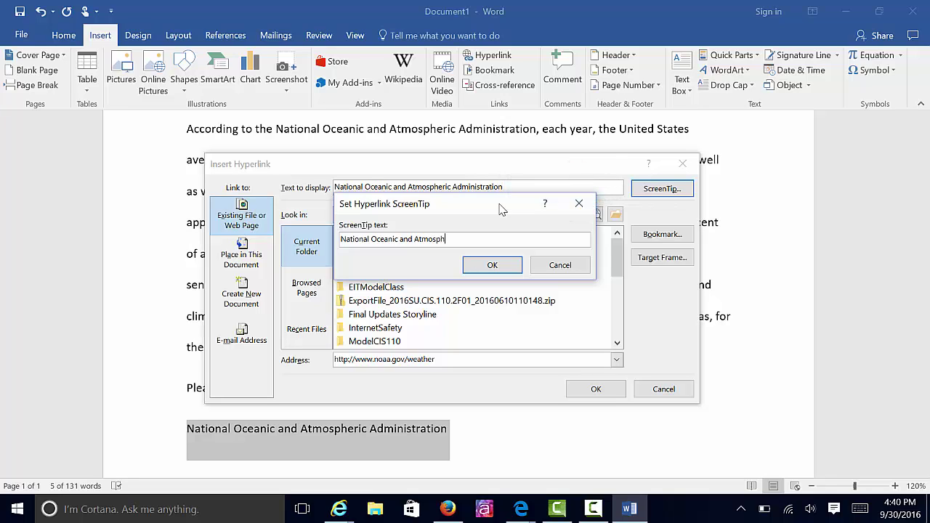
pyautogui.write('eric Administration')
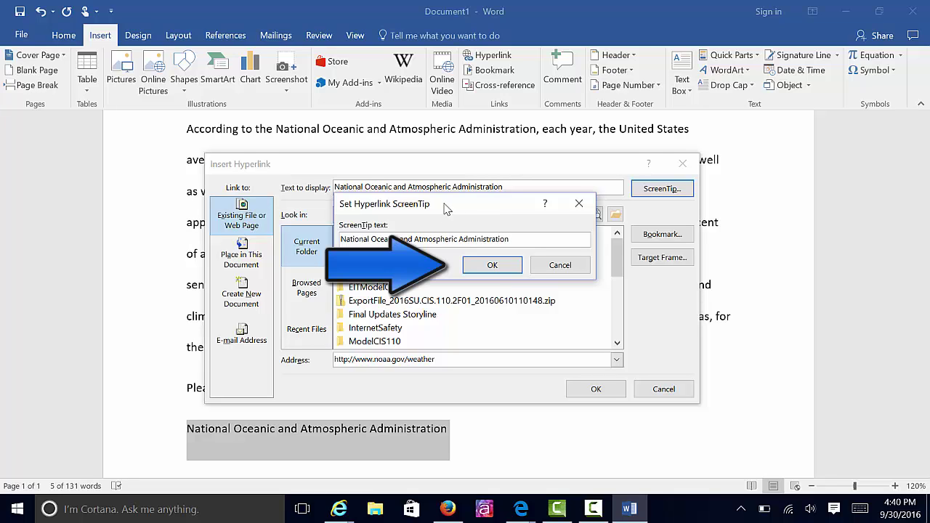
pyautogui.click(488, 268)
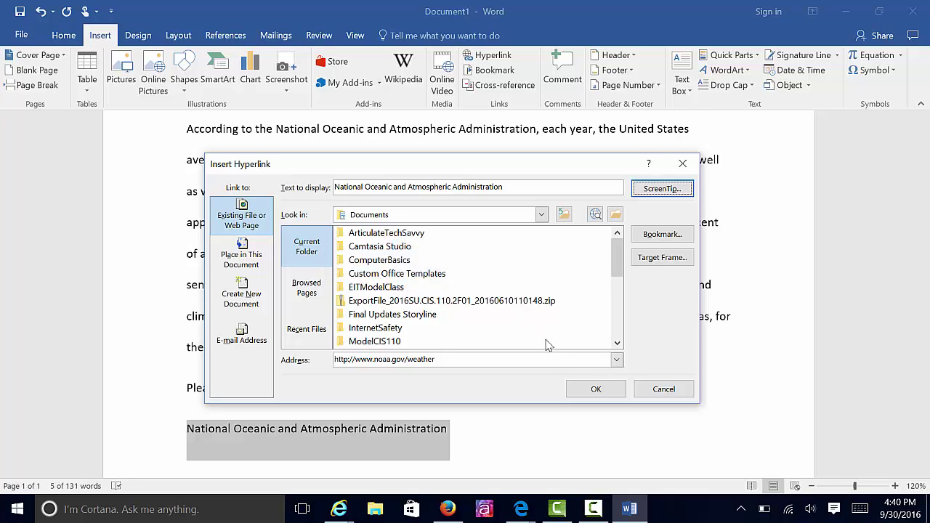
pyautogui.click(591, 390)
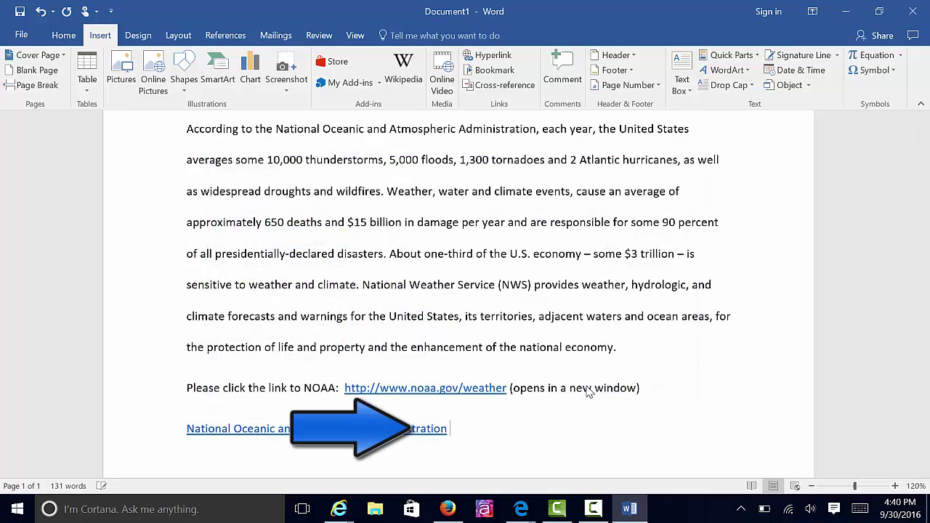
pyautogui.write('http://www.noaa.gov/weather')
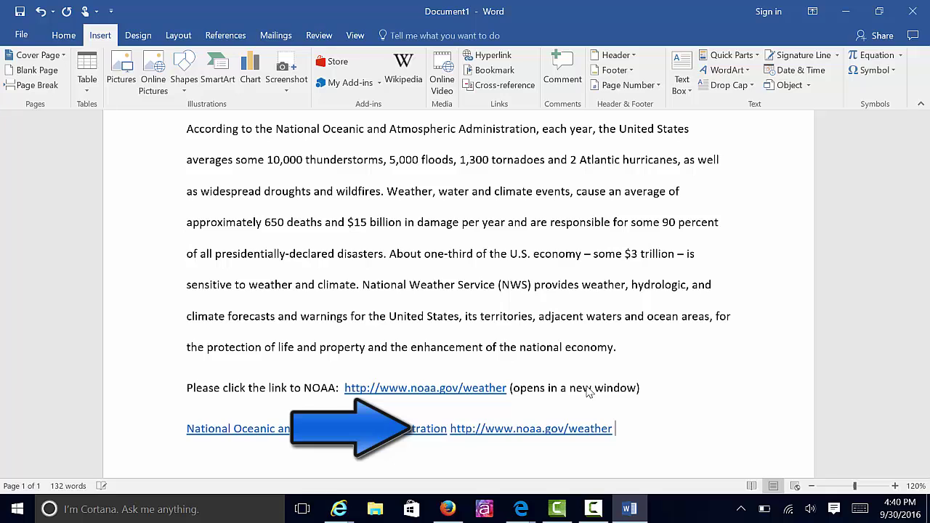
pyautogui.click(616, 431)
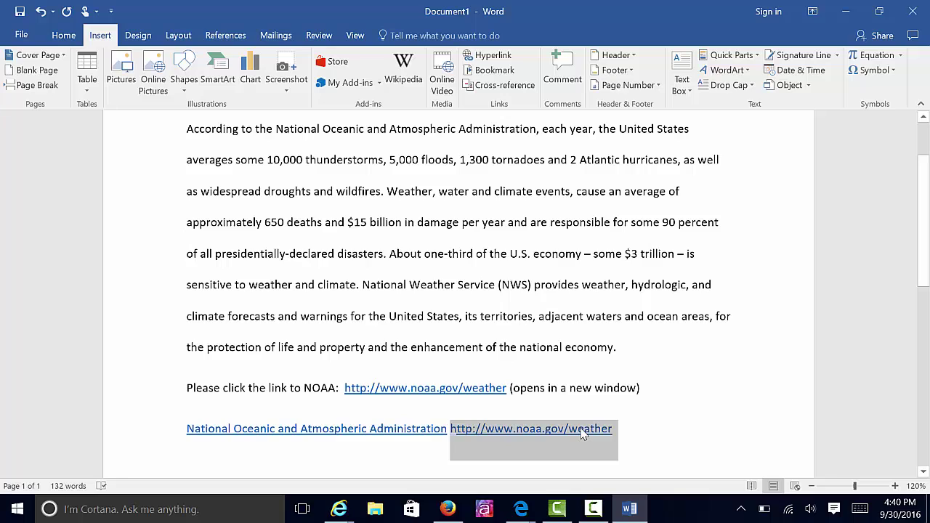
pyautogui.doubleClick(581, 433)
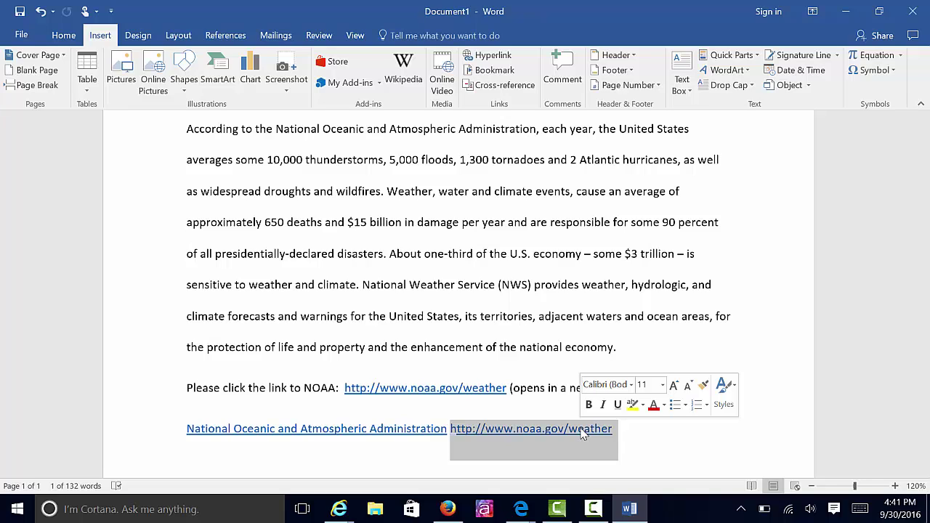
# Give the address link the ScreenTip 'National Oceanic and Atmpspheric Administration Site'.
pyautogui.click(482, 62)
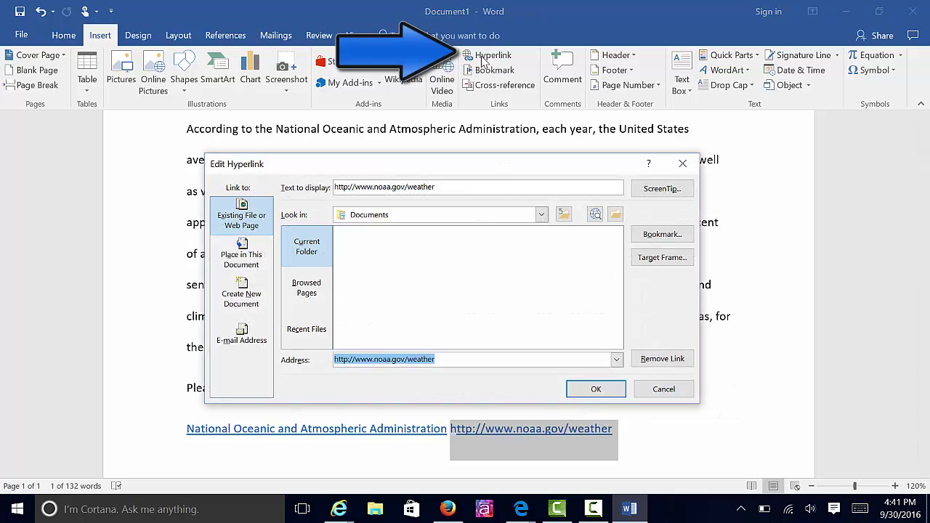
pyautogui.click(679, 191)
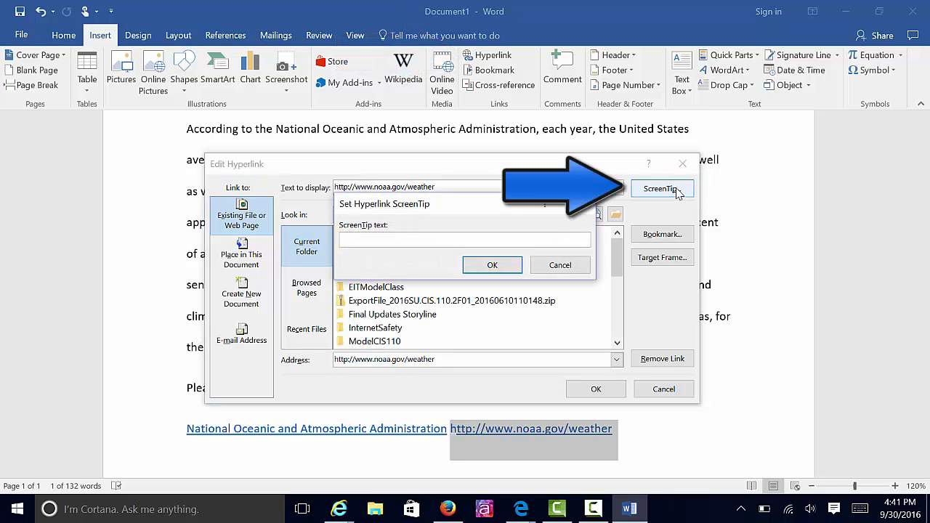
pyautogui.write('National')
pyautogui.write('ceanic and Atm')
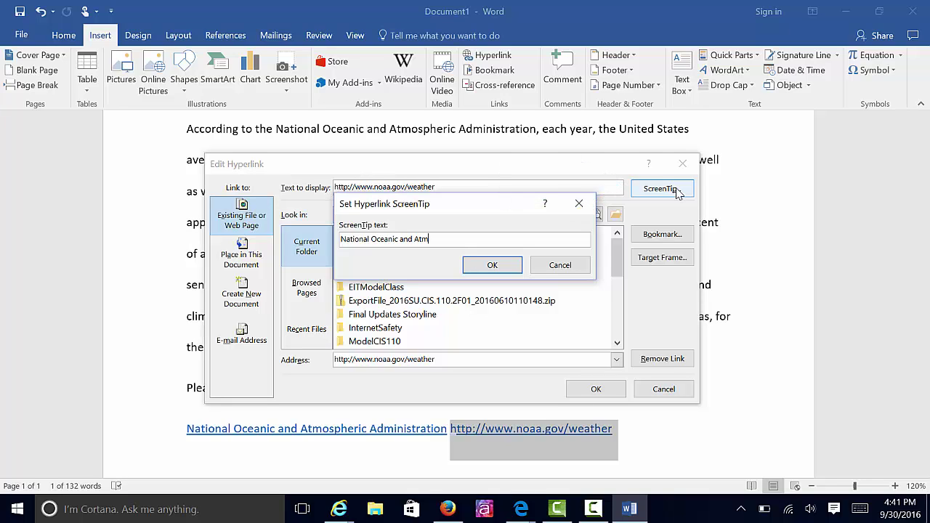
pyautogui.write('pspheric Administration Site')
pyautogui.click(505, 265)
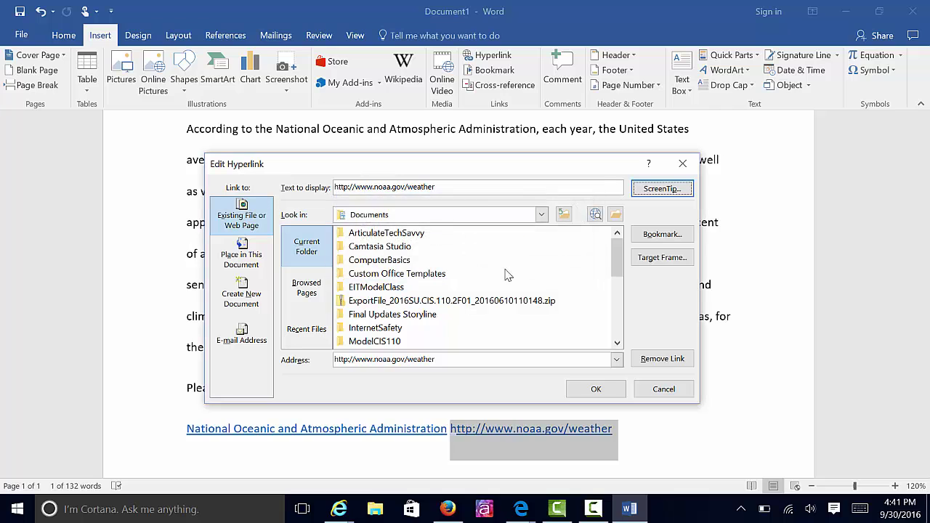
pyautogui.click(596, 390)
pyautogui.moveTo(478, 429)
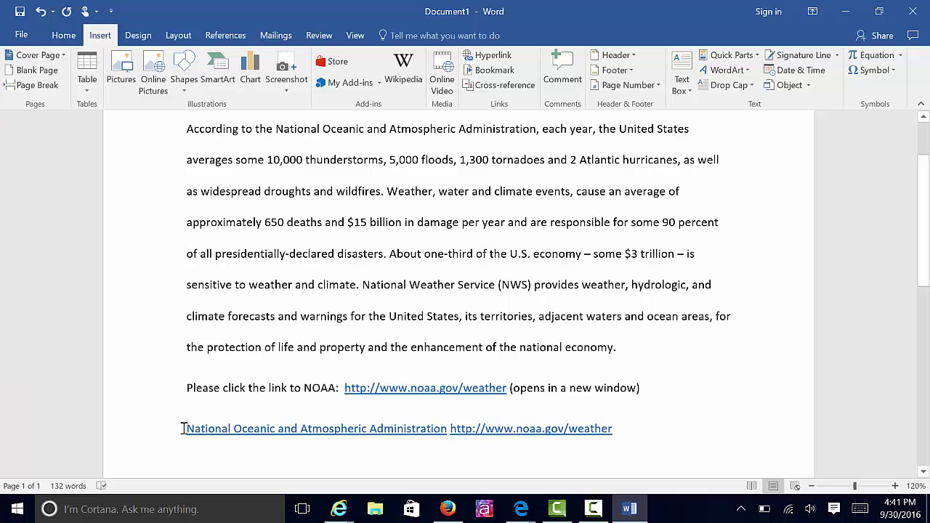
# Type 'Please go to the:' before the first link and 'site(opens in a new window)' after it.
pyautogui.write('Please go to the')
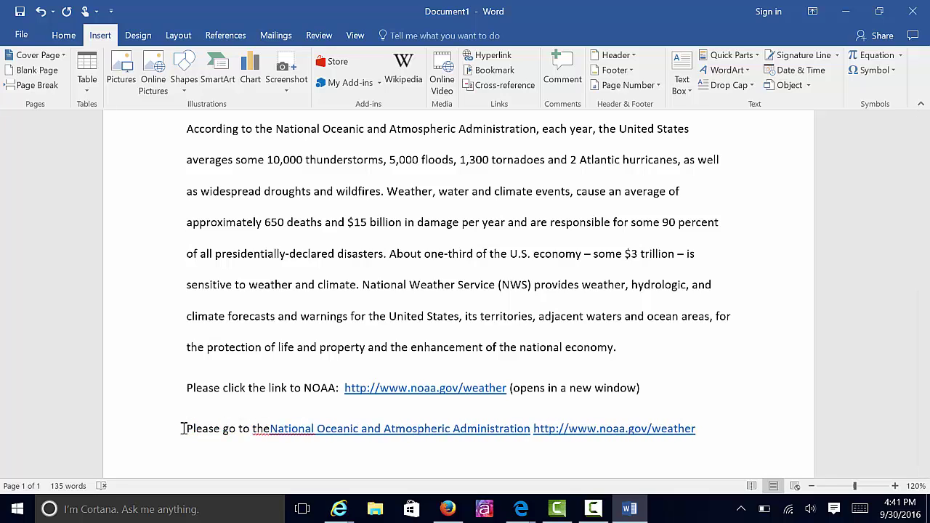
pyautogui.write(':')
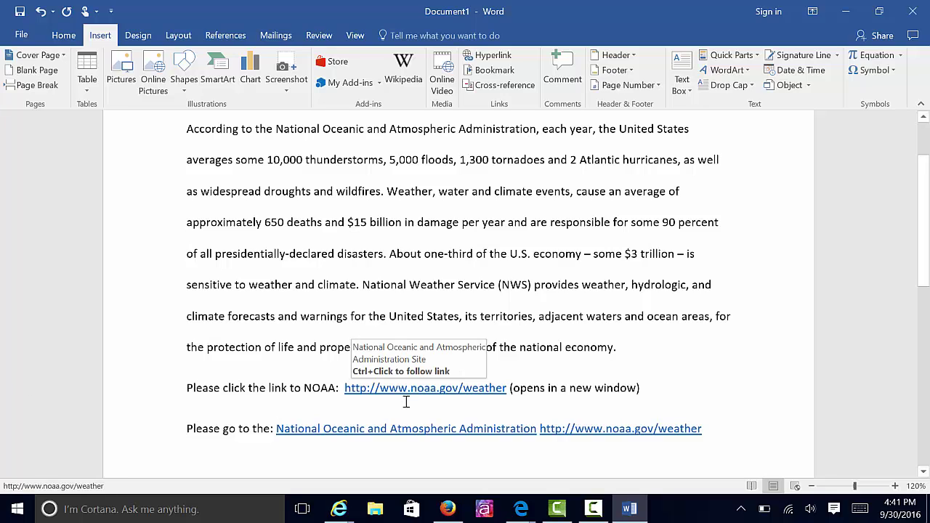
pyautogui.click(536, 429)
pyautogui.write('site ')
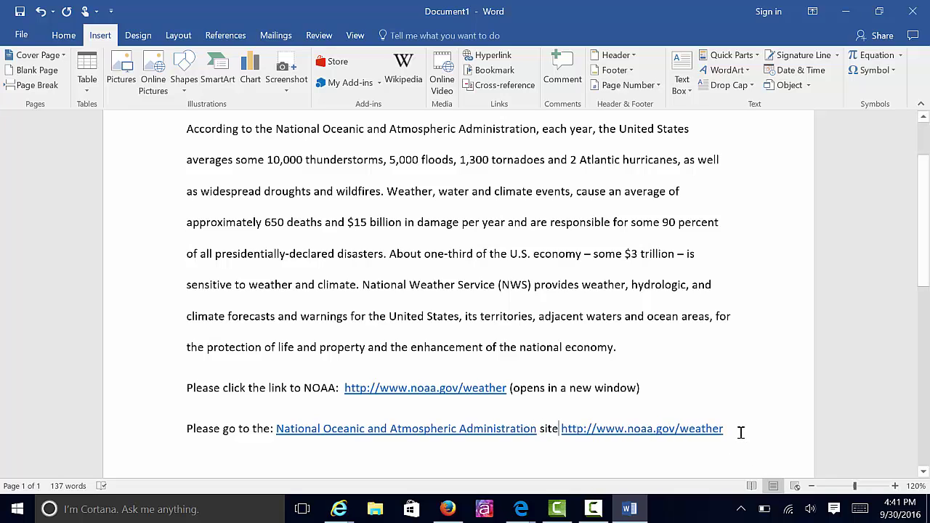
pyautogui.write('(opens in ')
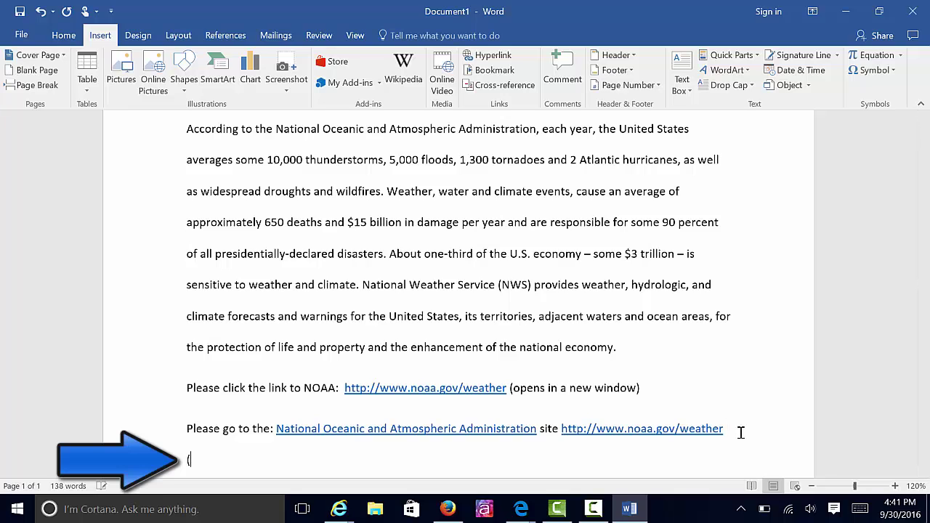
pyautogui.write('a new window)')
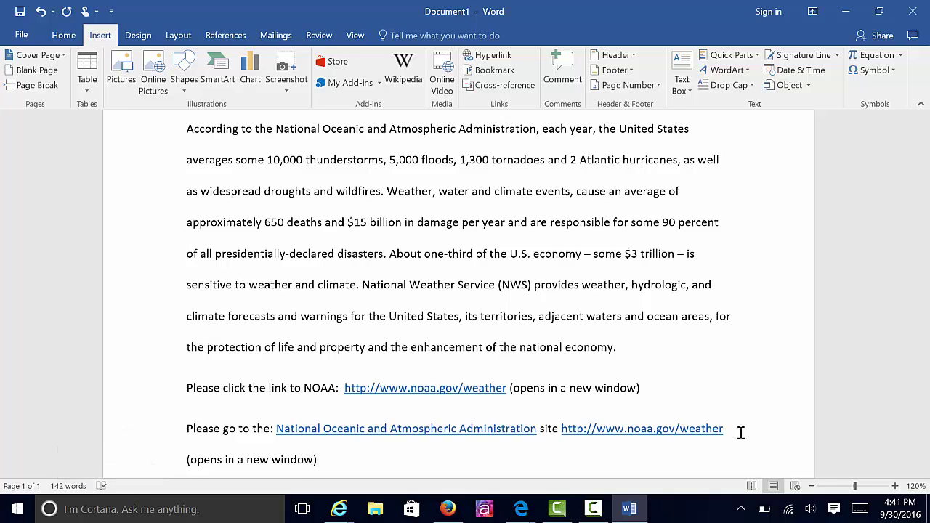